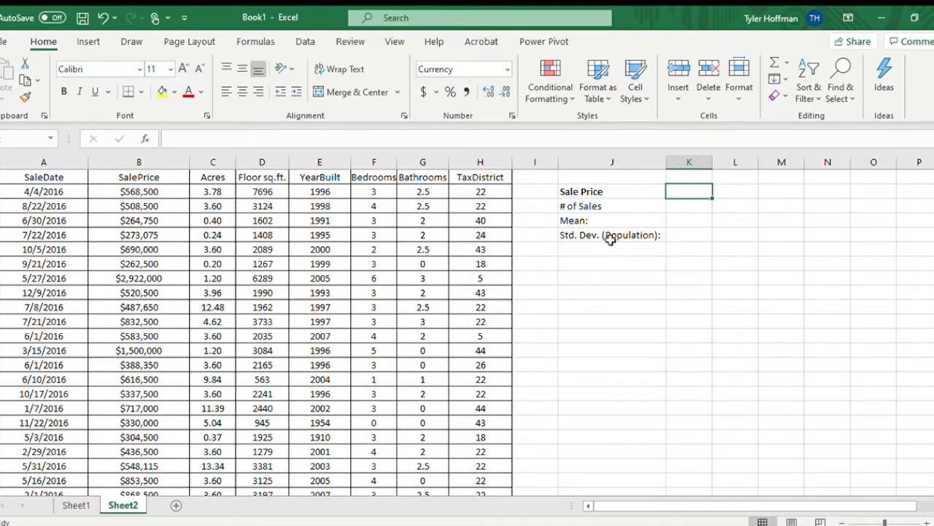
click(682, 205)
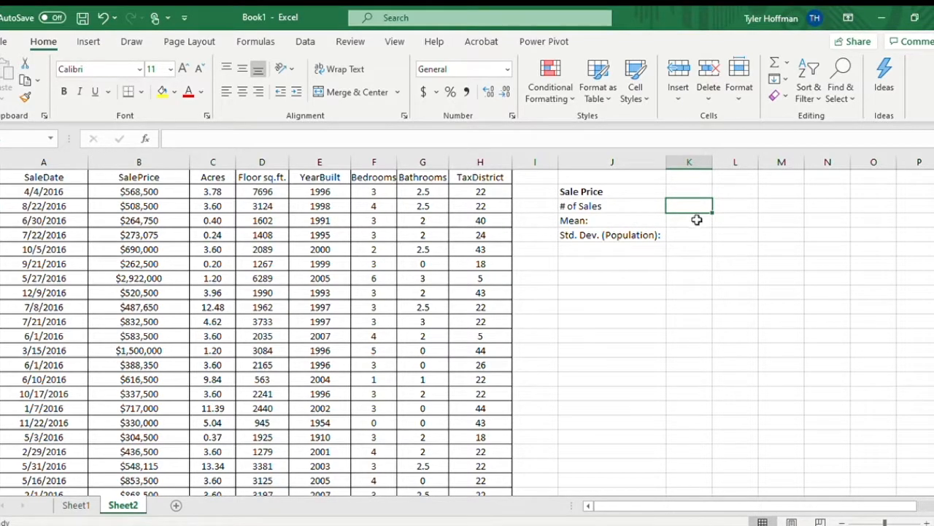
click(0, 191)
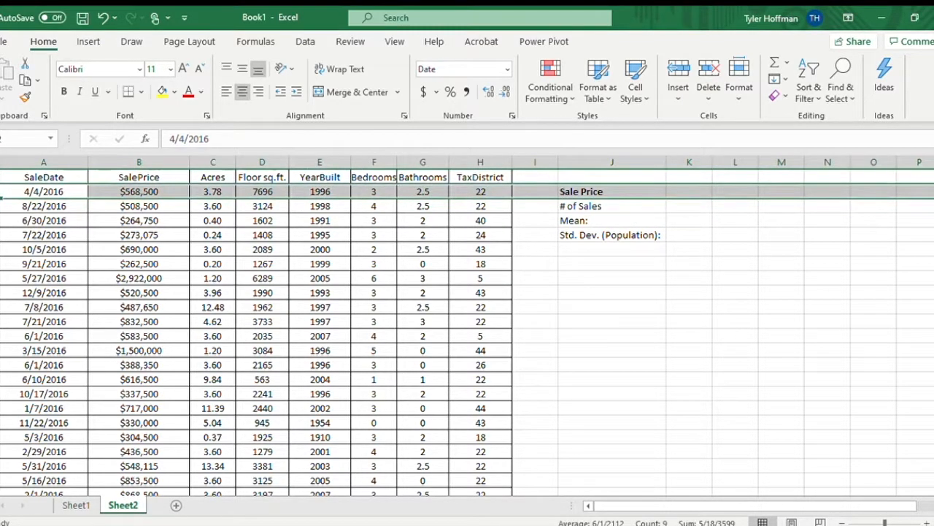
click(0, 206)
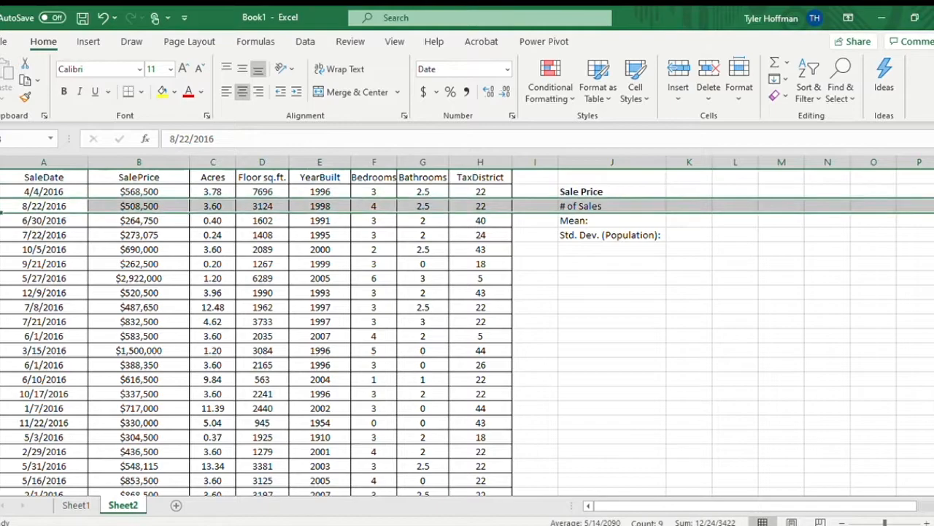
Calculate the number of sales beside "# of Sales" with =COUNT(B:B), covering the whole SalePrice column
click(680, 208)
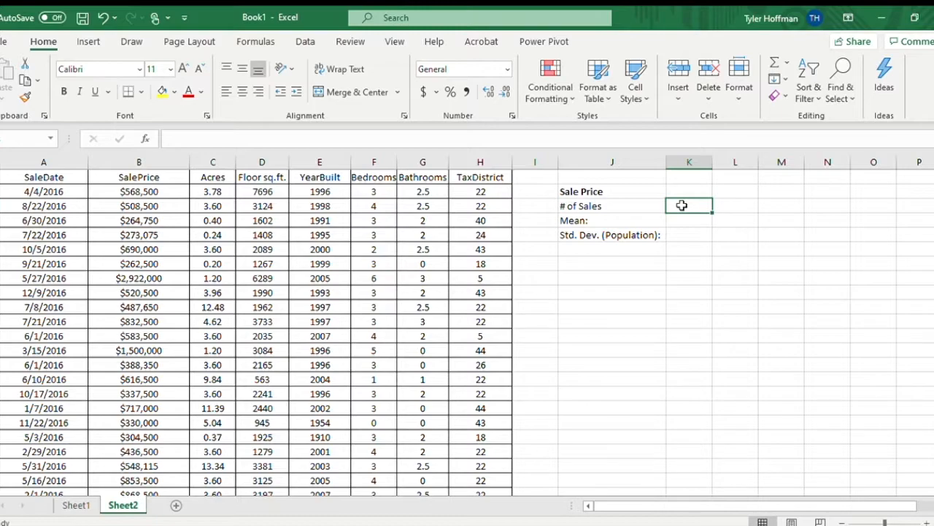
text(=c)
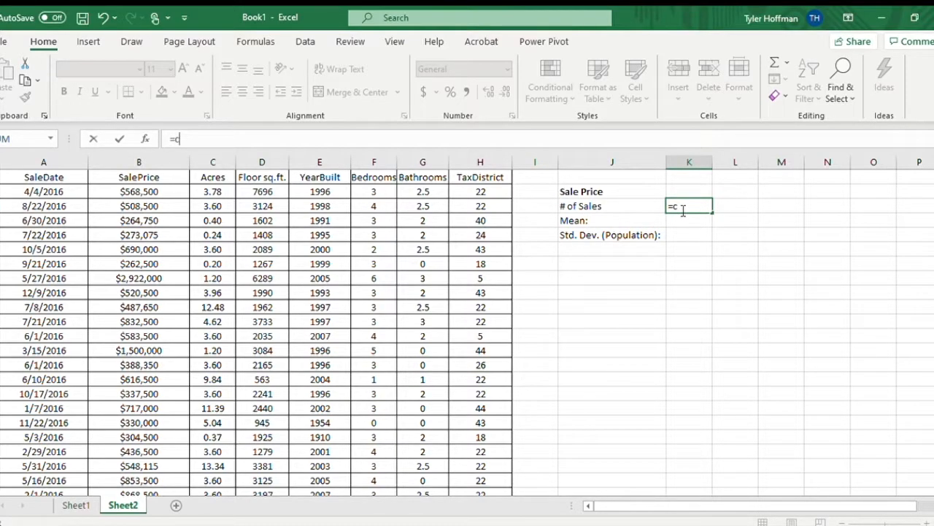
text(o)
key(Tab)
click(137, 163)
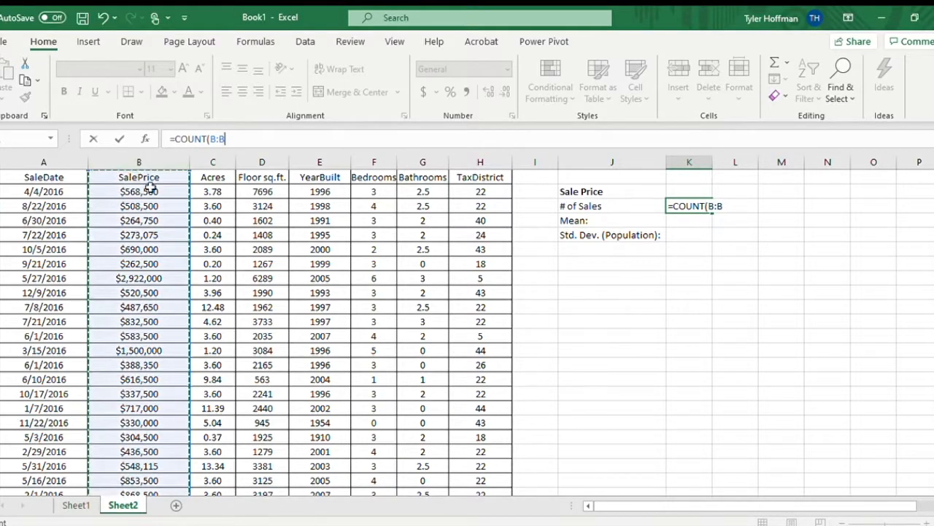
scroll(150, 219, down, 12)
scroll(152, 246, down, 12)
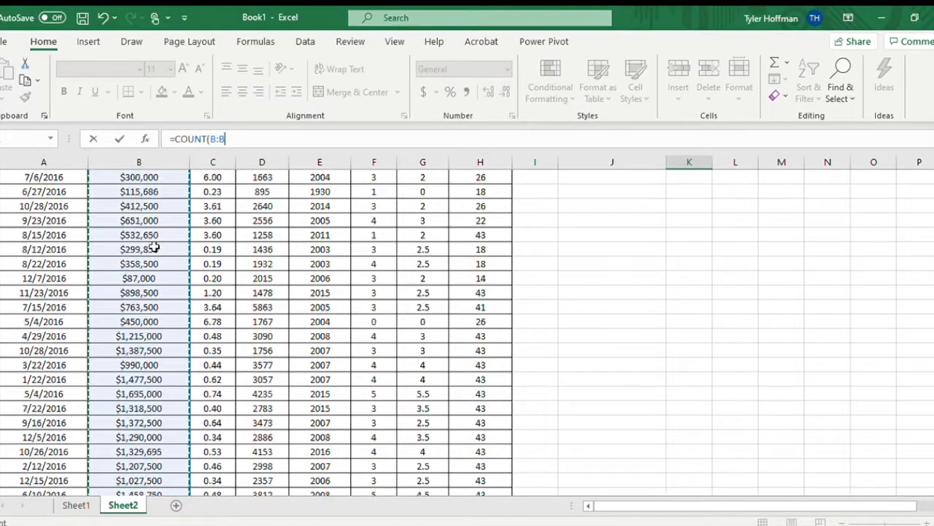
scroll(150, 250, down, 12)
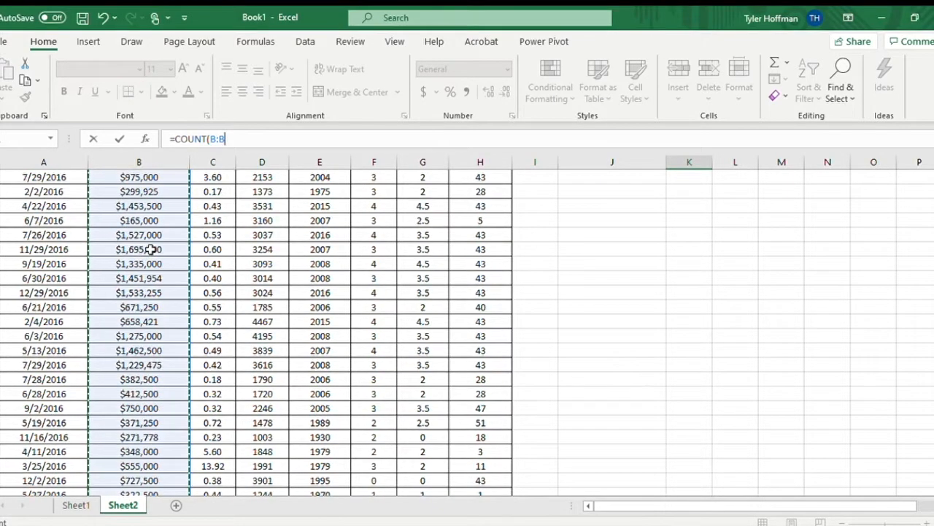
scroll(150, 249, up, 20)
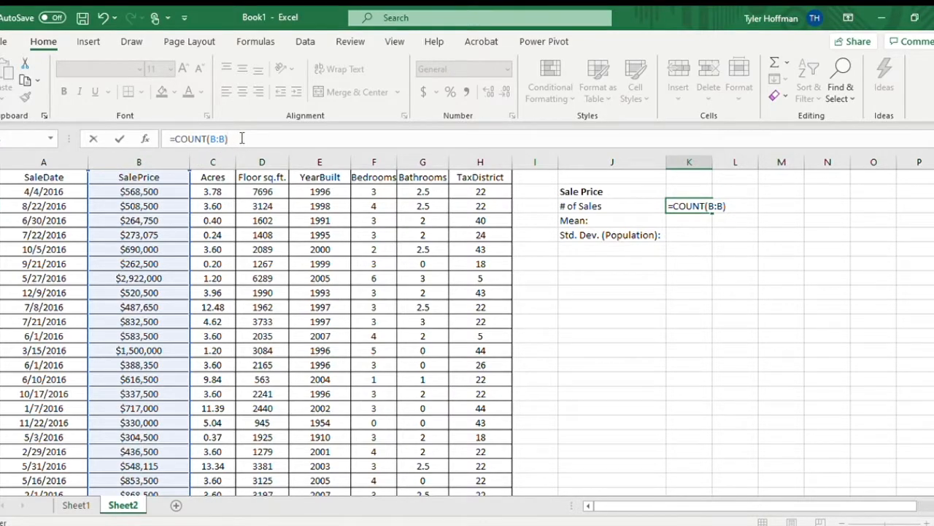
key(Return)
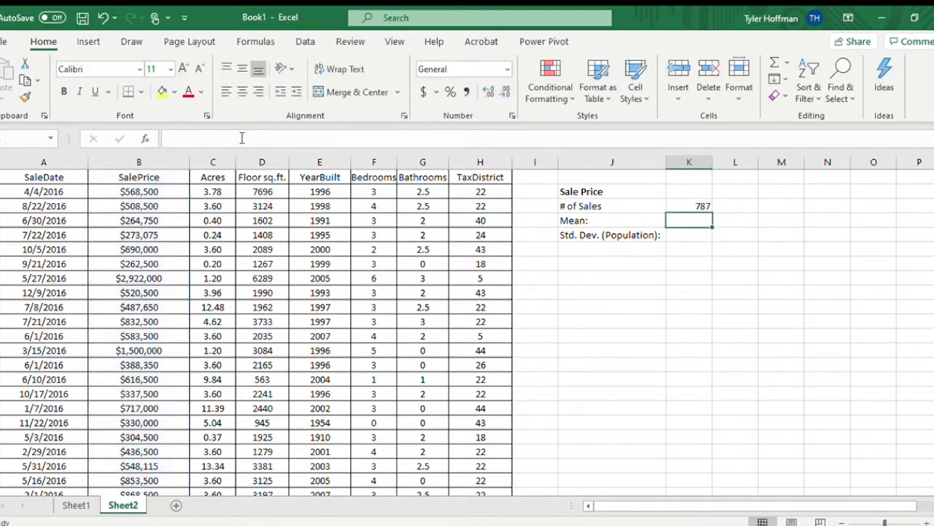
click(690, 207)
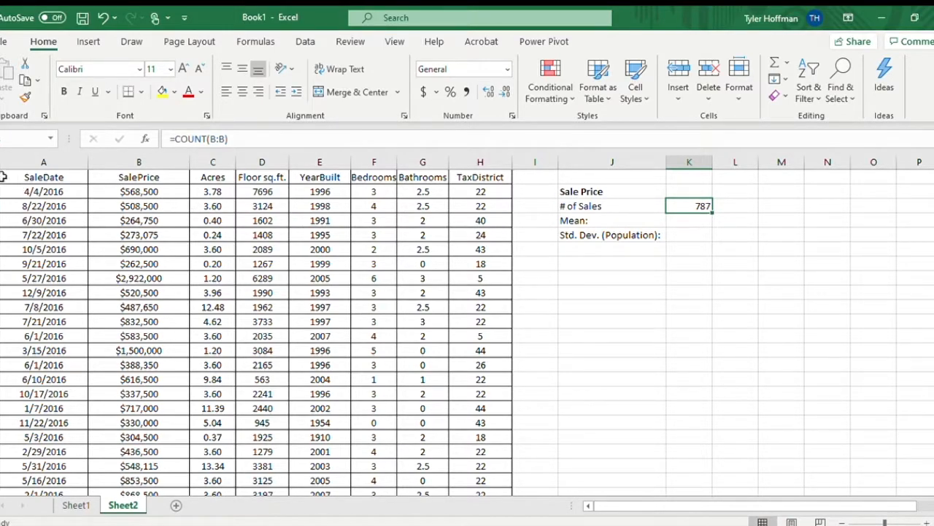
drag(1, 193, 2, 294)
scroll(324, 309, up, 3)
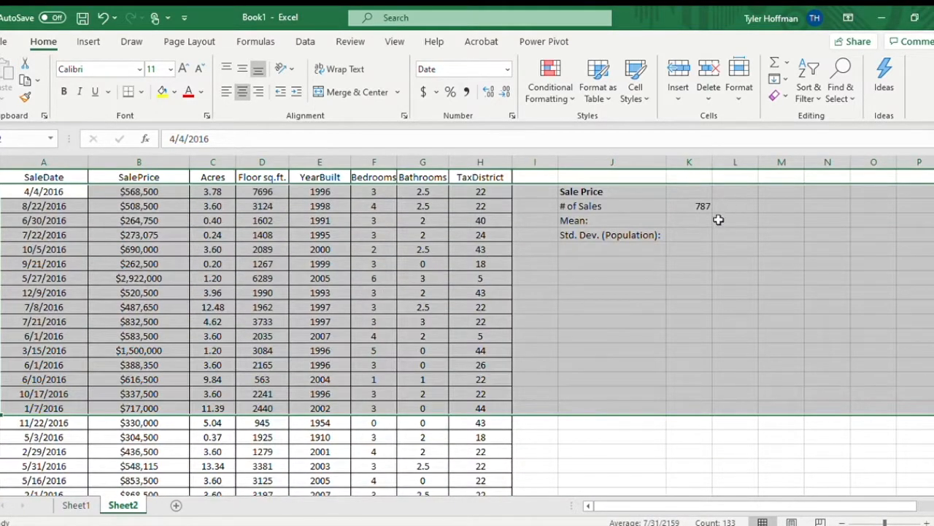
click(687, 218)
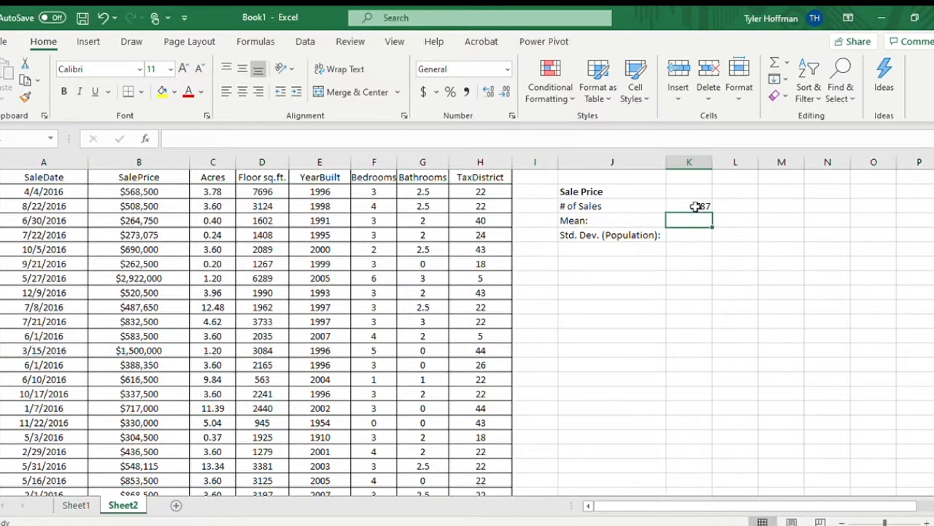
click(699, 206)
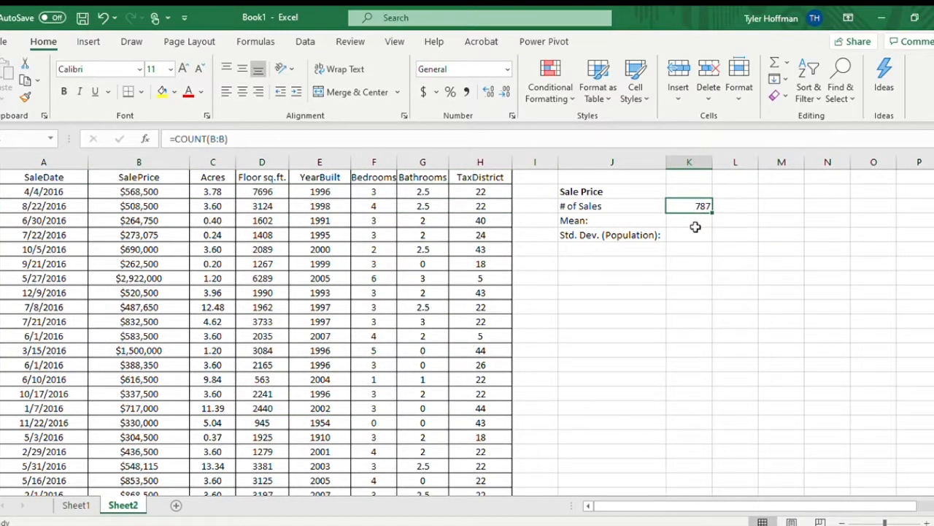
Calculate the mean sale price beside "Mean:" with =AVERAGE(B:B)
click(696, 219)
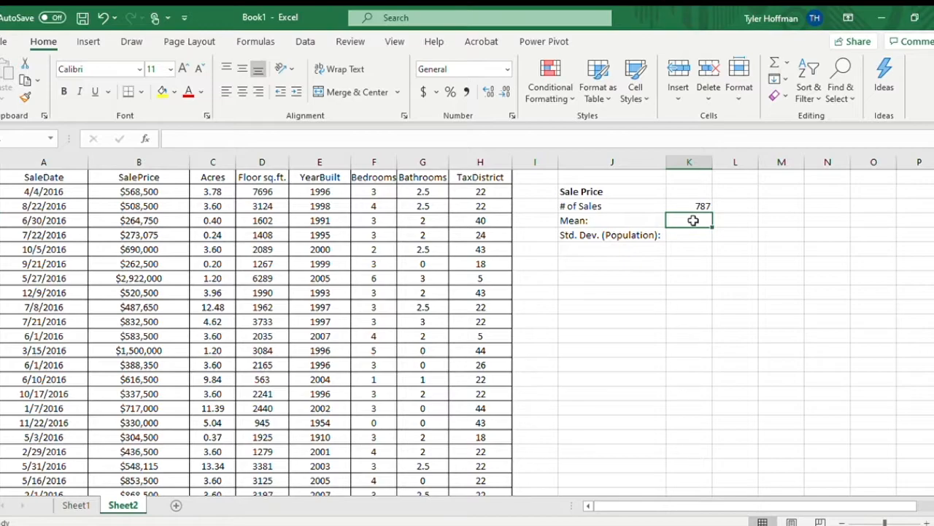
text(=)
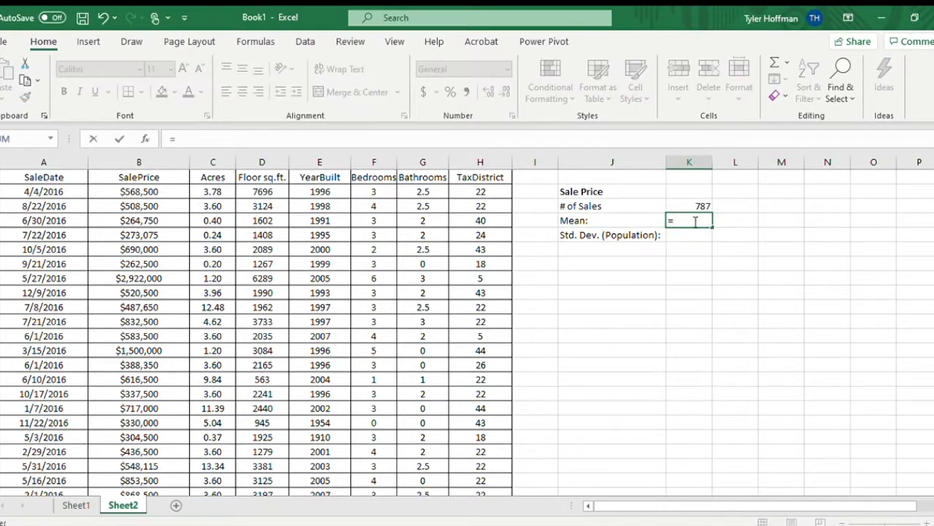
text(av)
key(Tab)
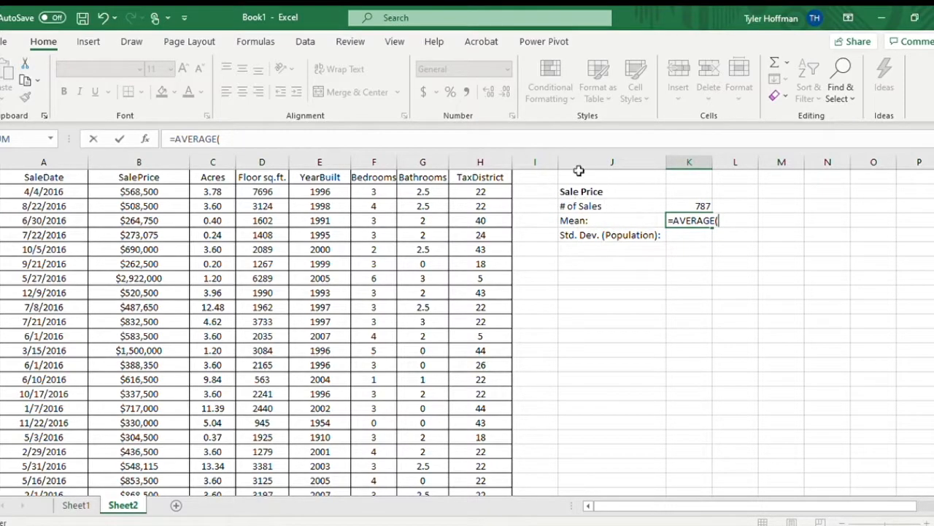
click(138, 165)
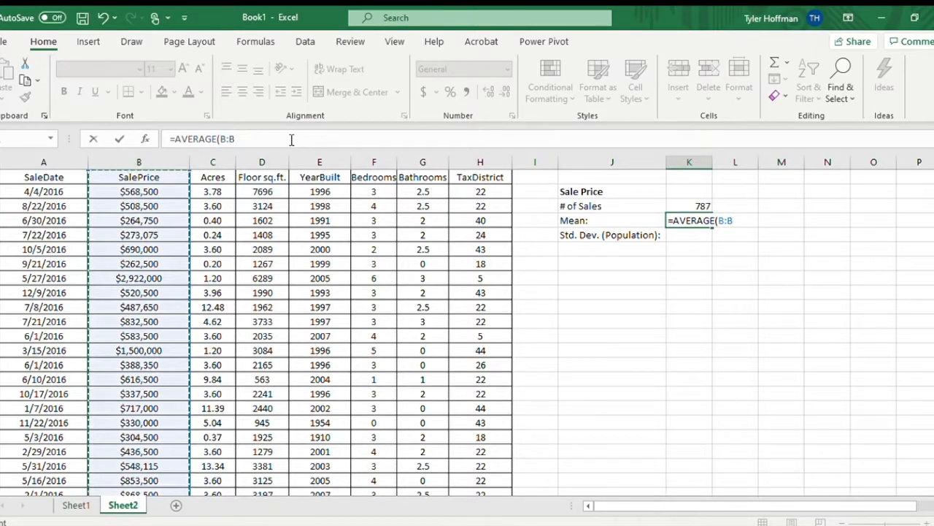
key(Return)
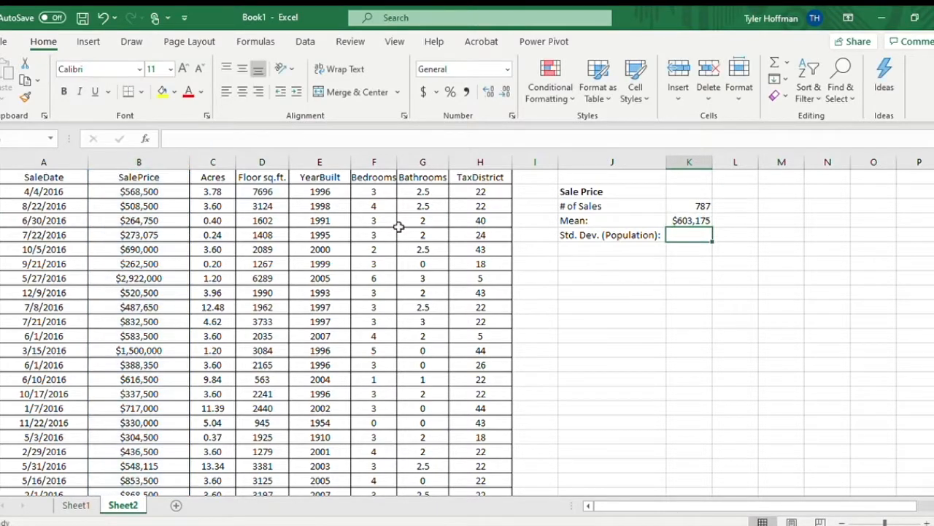
Change the number format of the mean sale price to General
click(683, 221)
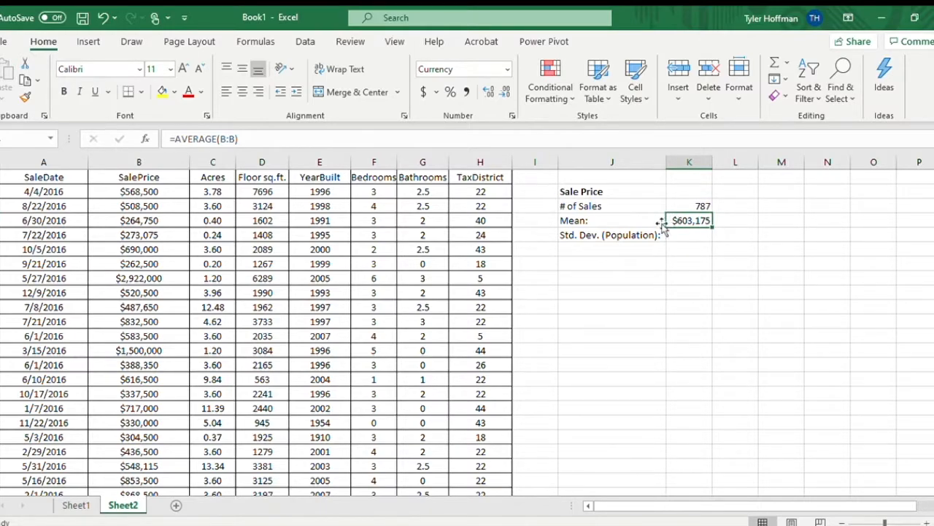
drag(139, 192, 139, 278)
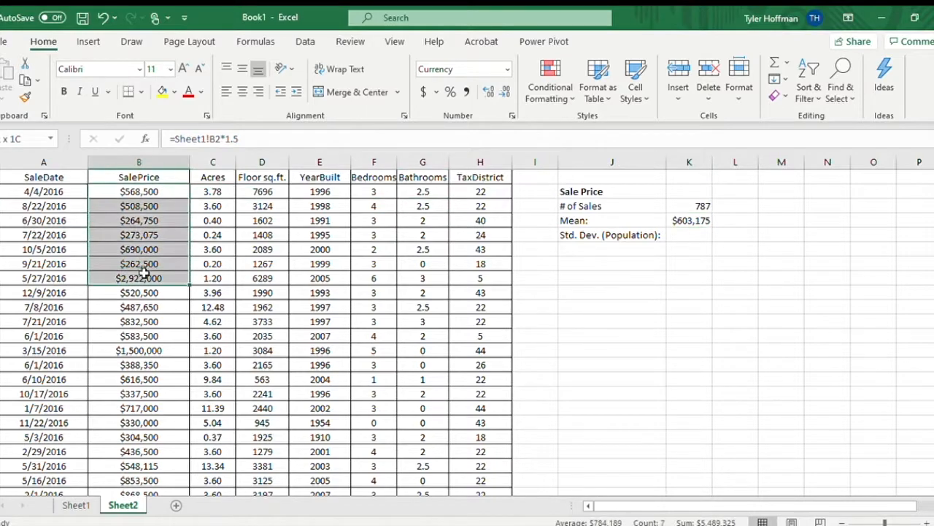
click(690, 219)
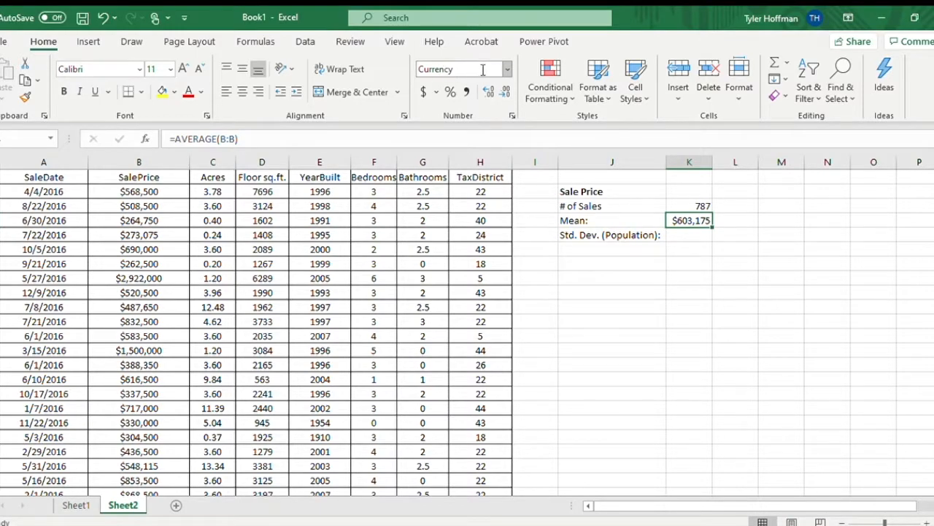
click(505, 69)
key(Return)
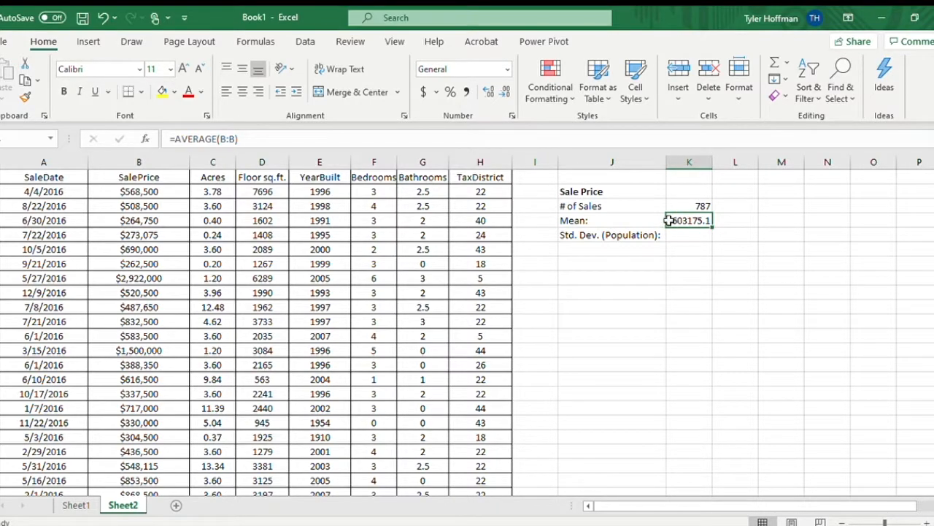
Format the mean sale price as Currency with no decimal places
click(504, 69)
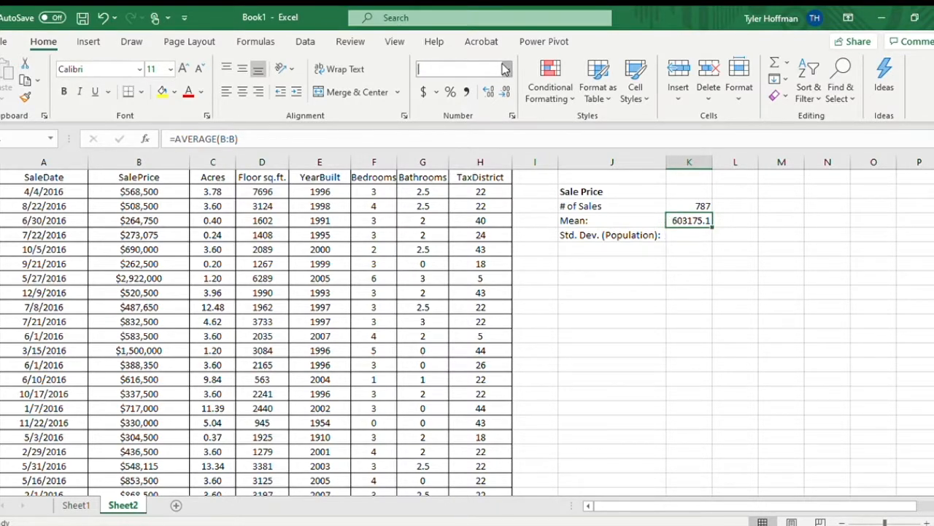
text(Currency)
key(Return)
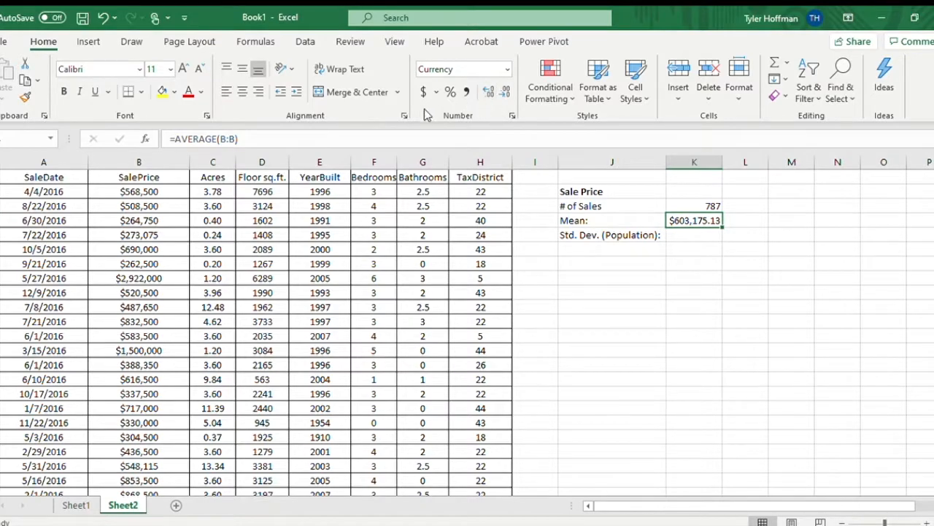
click(487, 91)
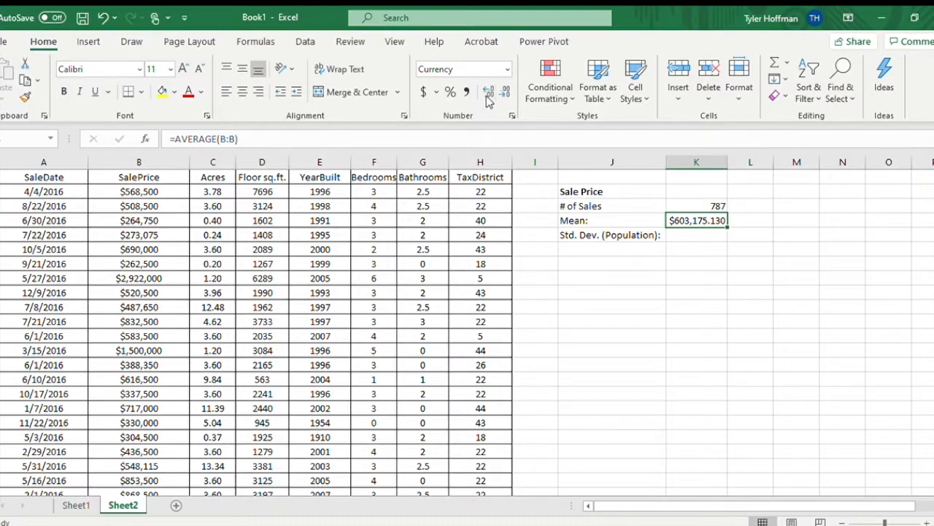
click(499, 92)
click(498, 92)
click(499, 91)
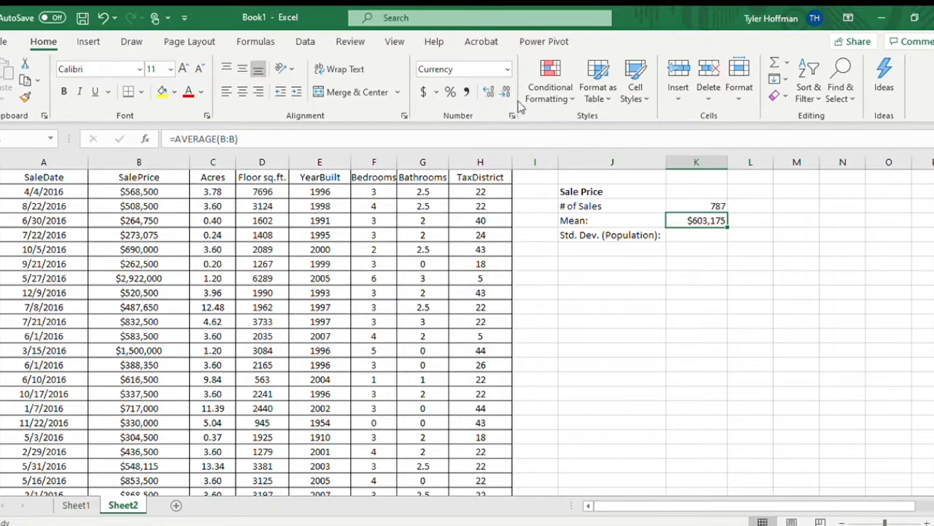
Calculate the population standard deviation of the sale prices beside its label with =STDEV.P(B:B)
click(712, 236)
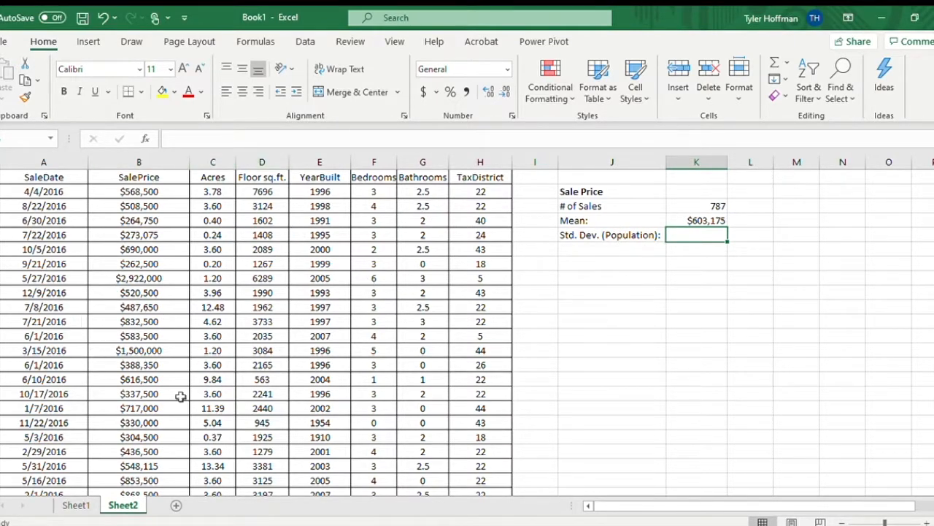
scroll(415, 331, down, 7)
scroll(417, 329, up, 7)
text(=st)
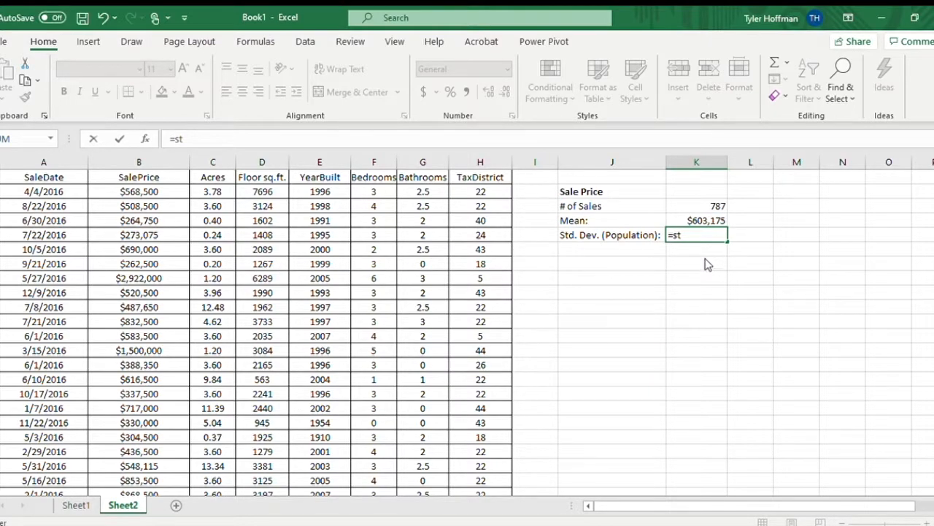
text(dev.p)
key(Tab)
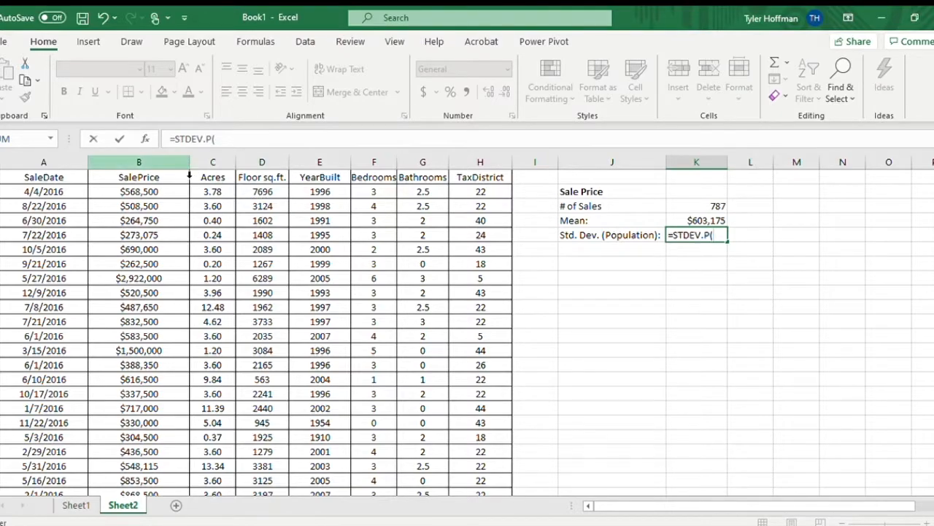
click(140, 164)
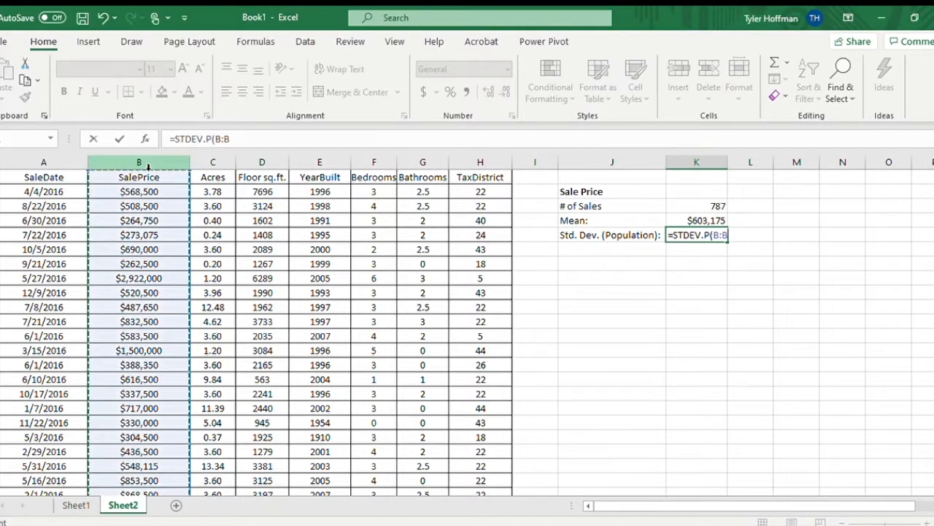
key(Return)
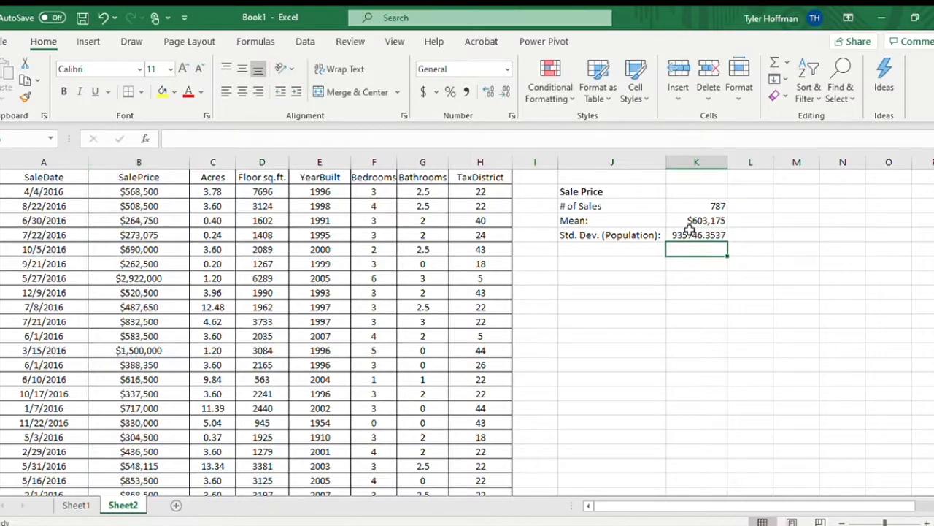
Reduce the standard deviation result to zero decimal places and apply the Accounting dollar format to it
click(695, 236)
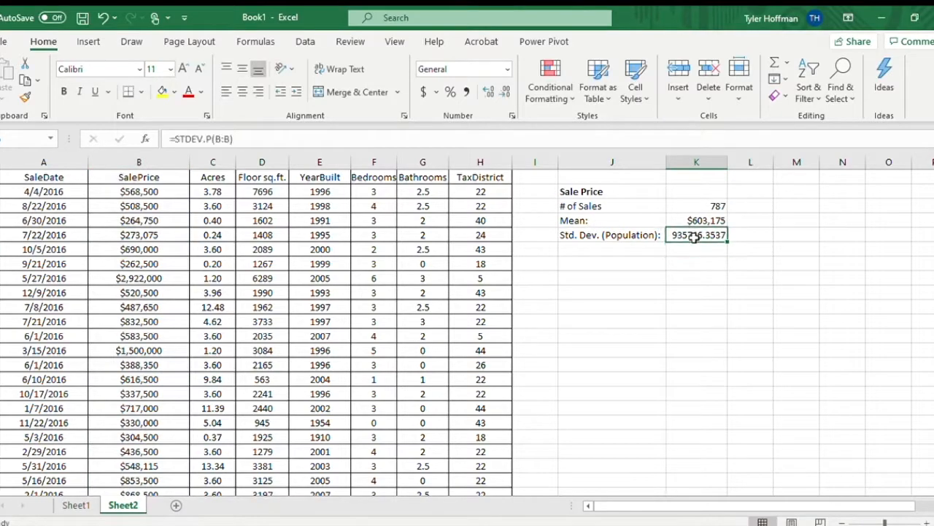
click(503, 94)
click(503, 93)
click(502, 94)
click(503, 93)
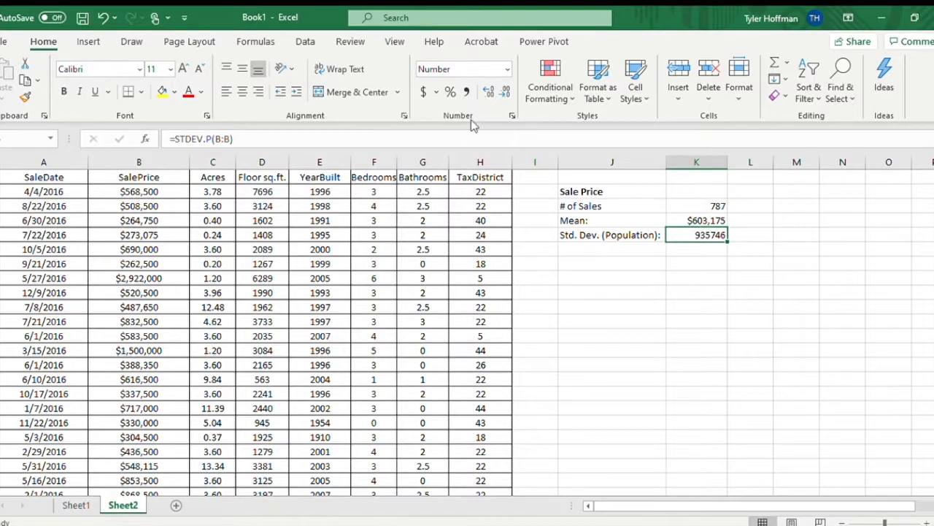
click(421, 92)
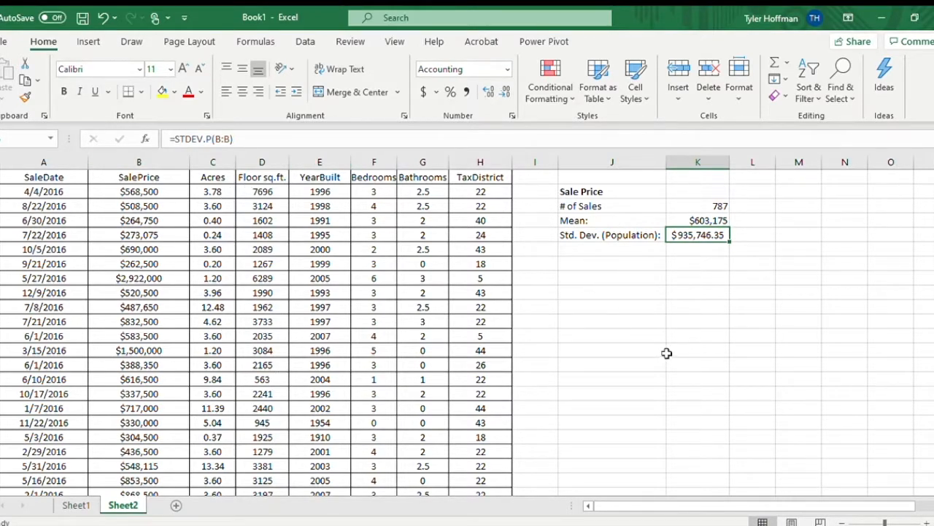
Add the label "Std. Dev. (Sample):" two rows below the population standard deviation label
click(600, 263)
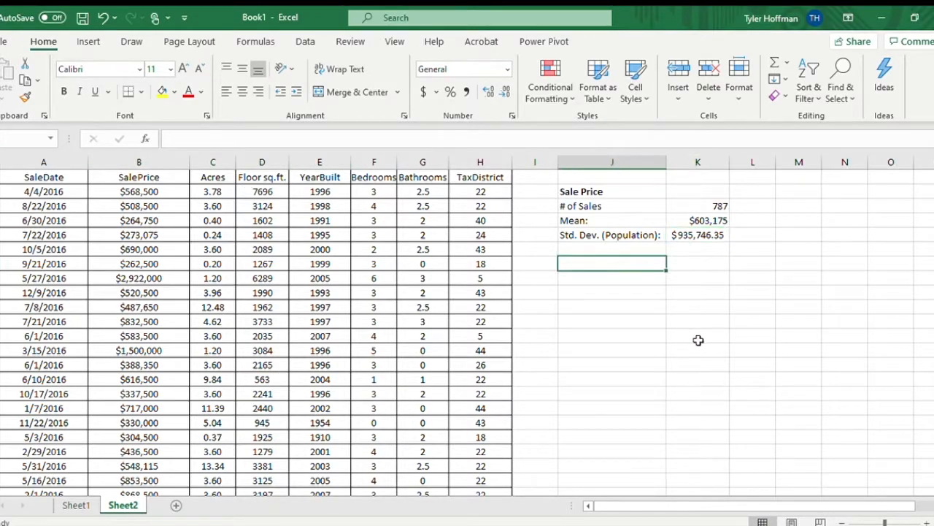
text(S)
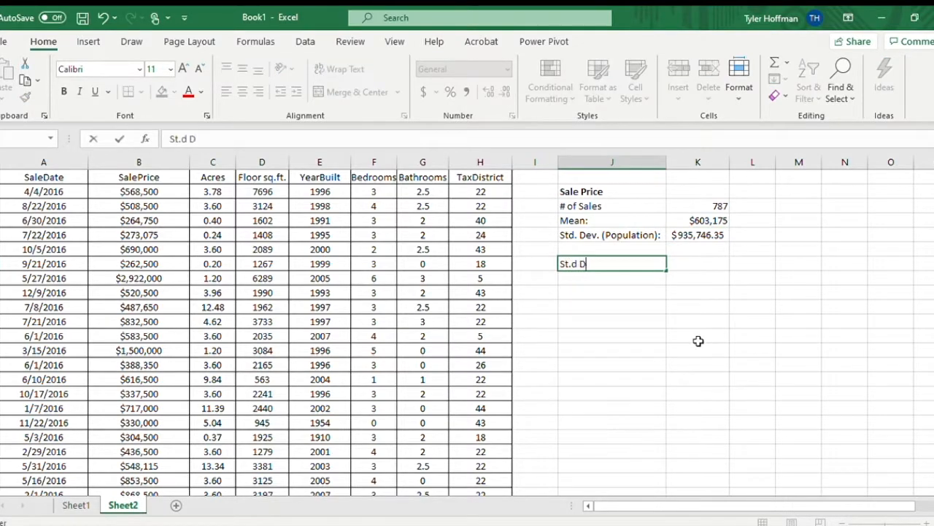
text(td. Dev. (Sample):)
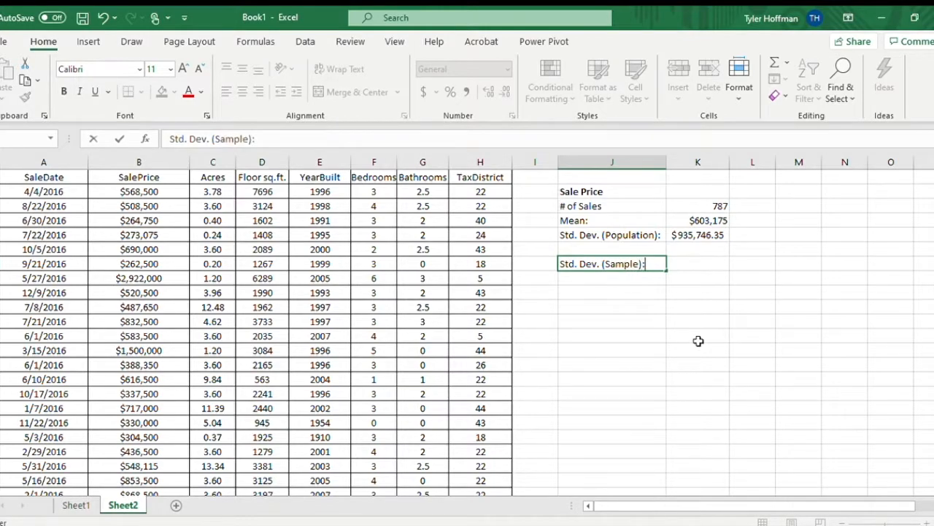
key(Tab)
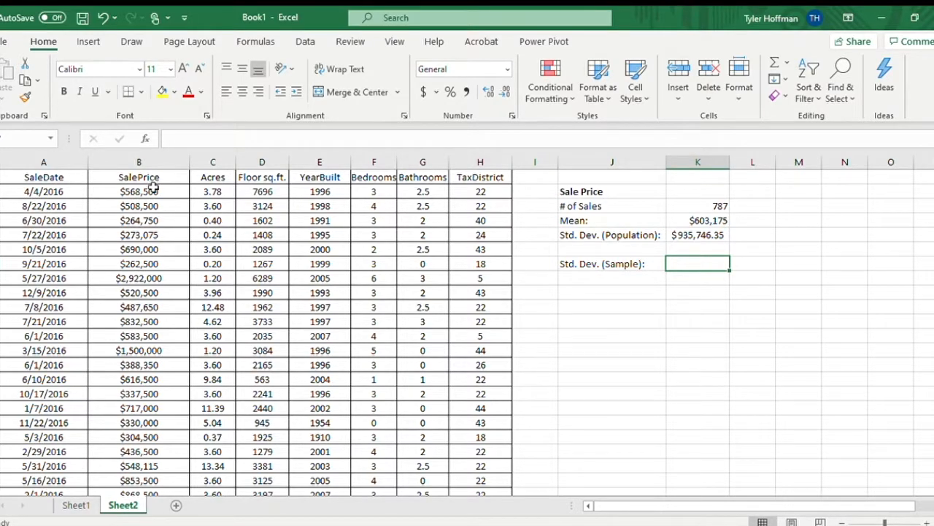
Replace the label text "Std. Dev. (Sample):" with "Sample Mean:"
double_click(577, 264)
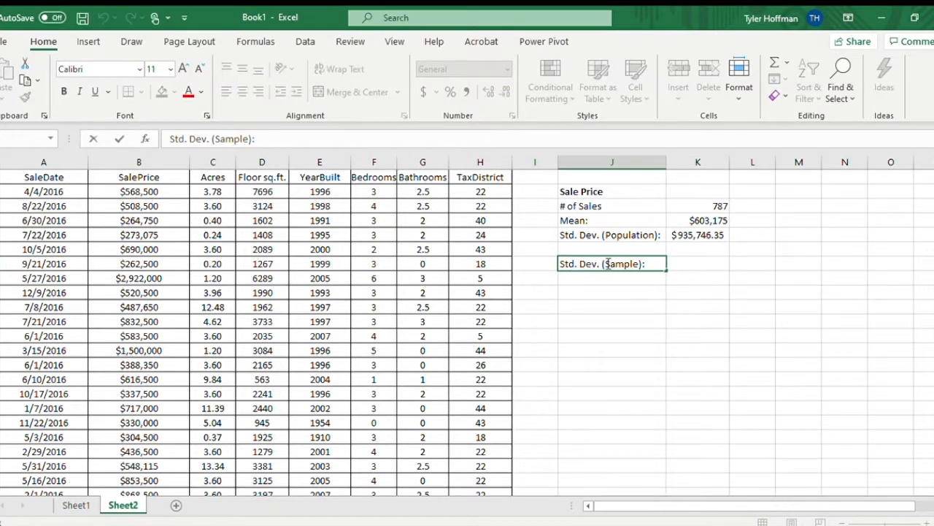
drag(657, 269, 482, 276)
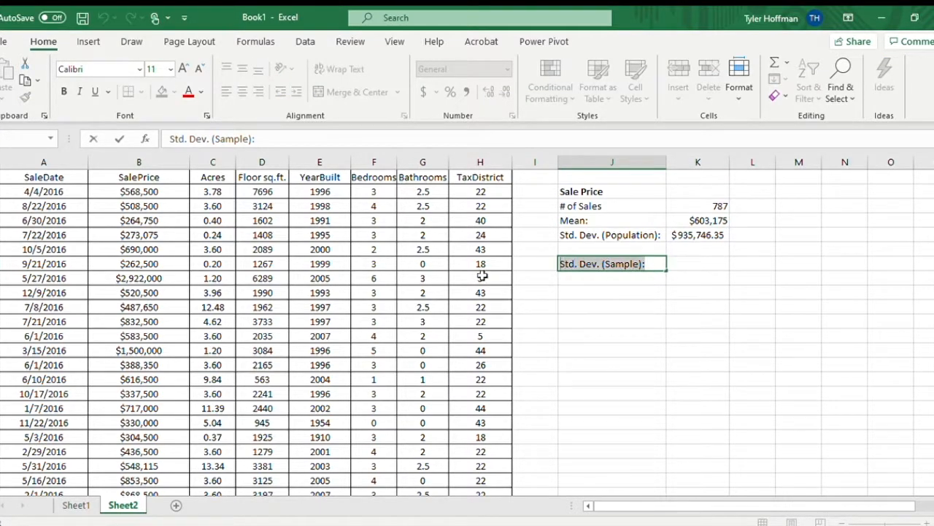
text(Sample Mean:)
key(Tab)
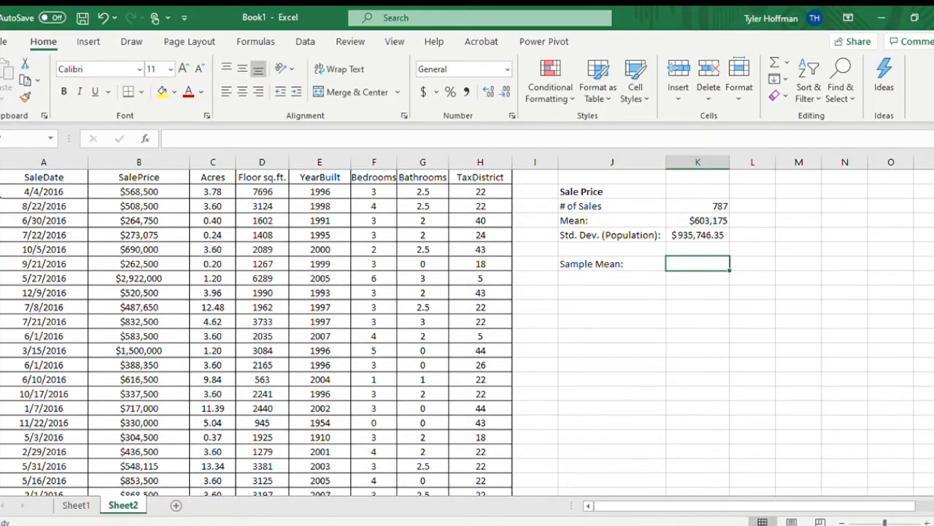
Calculate the mean of the first ten sale prices beside the Sample Mean label with =AVERAGE(B2:B11)
drag(2, 191, 1, 321)
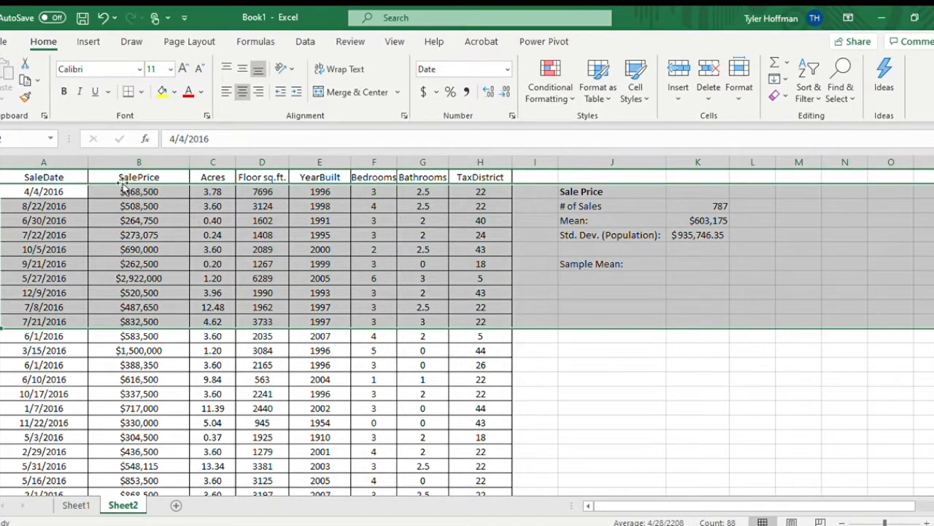
click(697, 265)
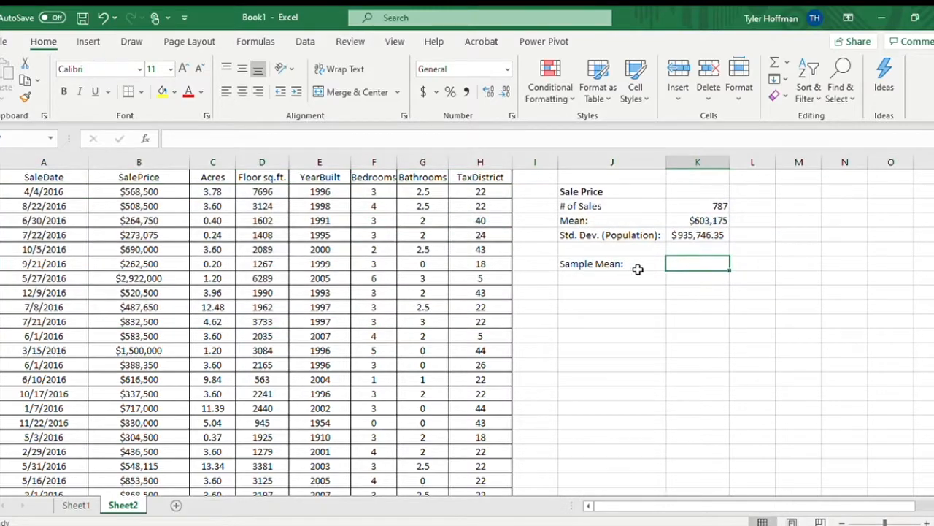
text(=av)
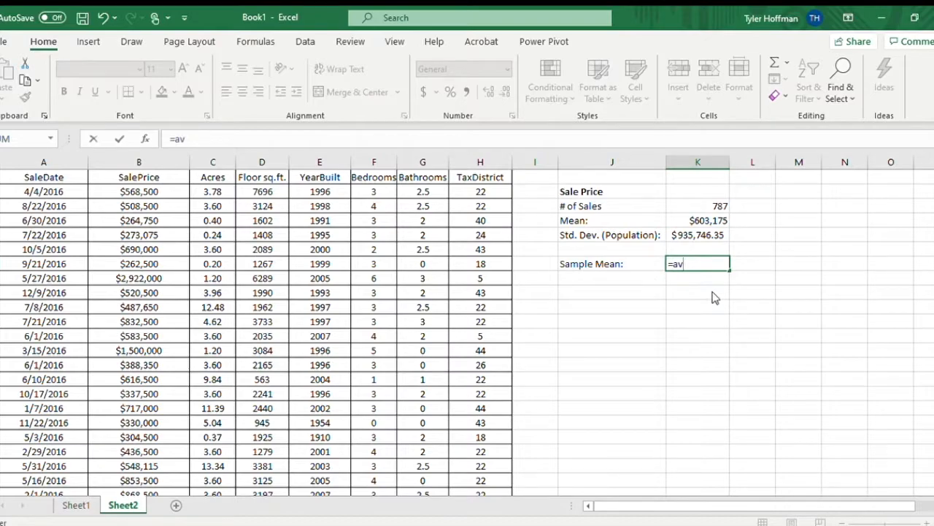
key(Tab)
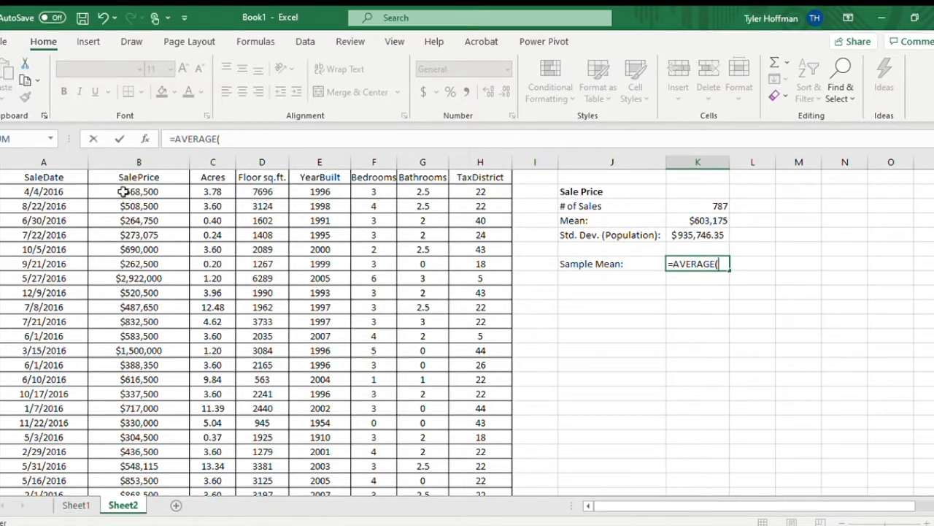
drag(121, 191, 96, 316)
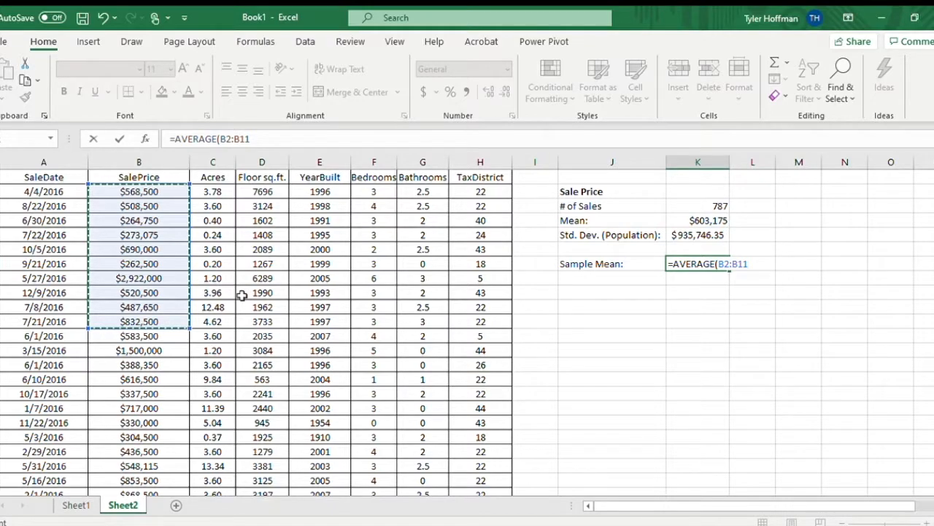
key(Return)
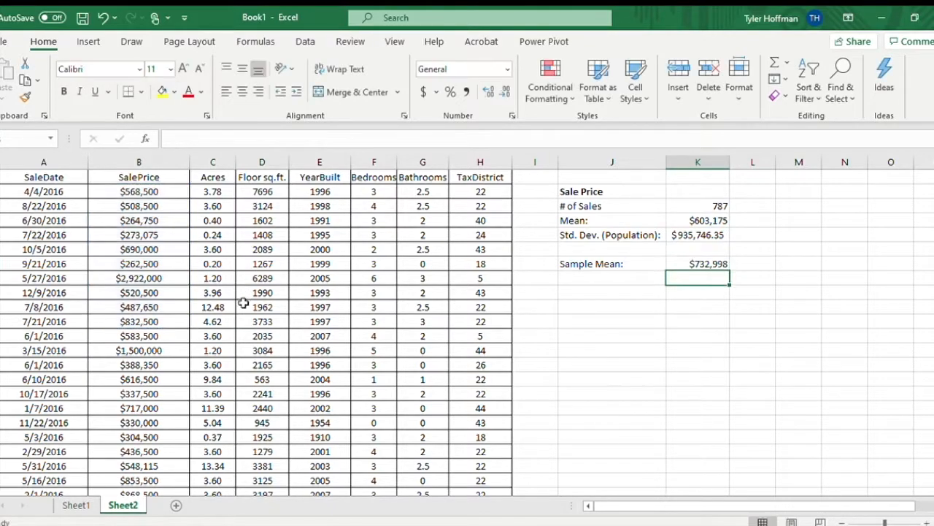
click(699, 264)
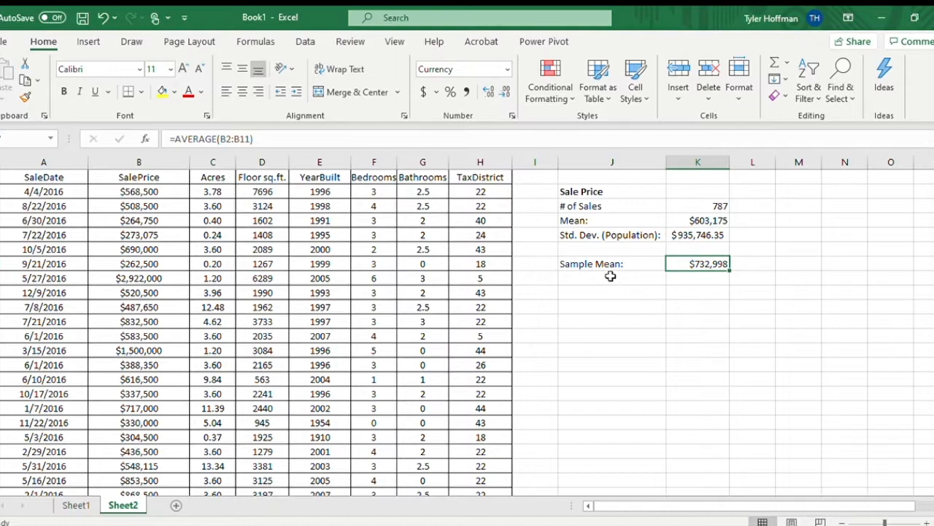
drag(117, 190, 130, 322)
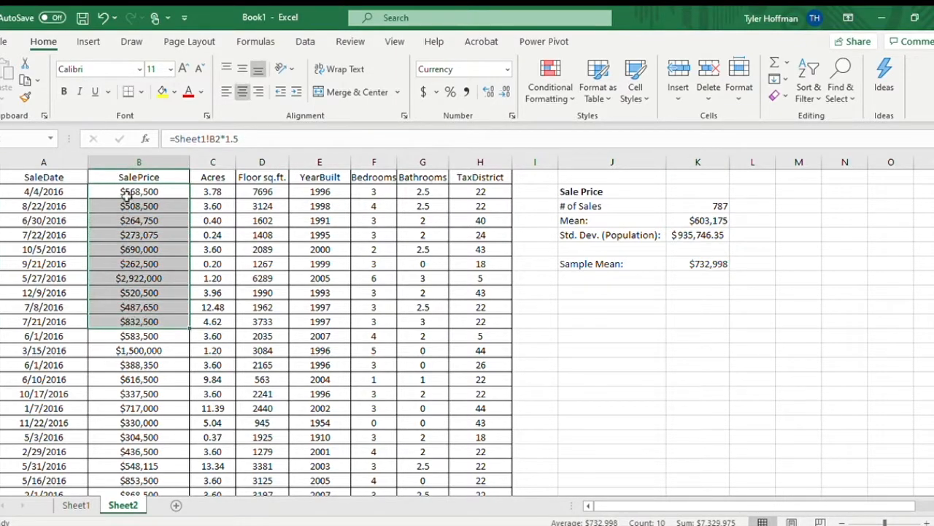
Add the label "Std. Dev. (Sample):" directly below the Sample Mean label
click(609, 275)
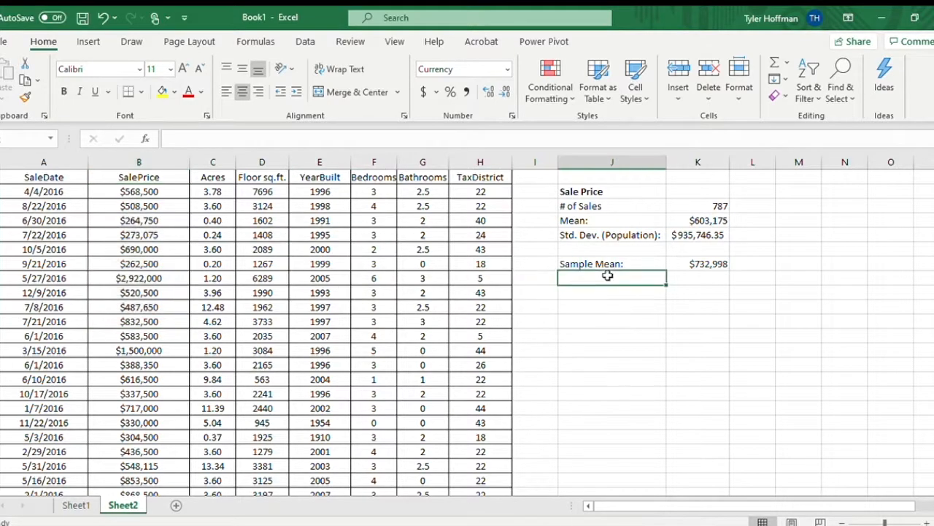
text(Std. Dev. (Sample):)
key(Tab)
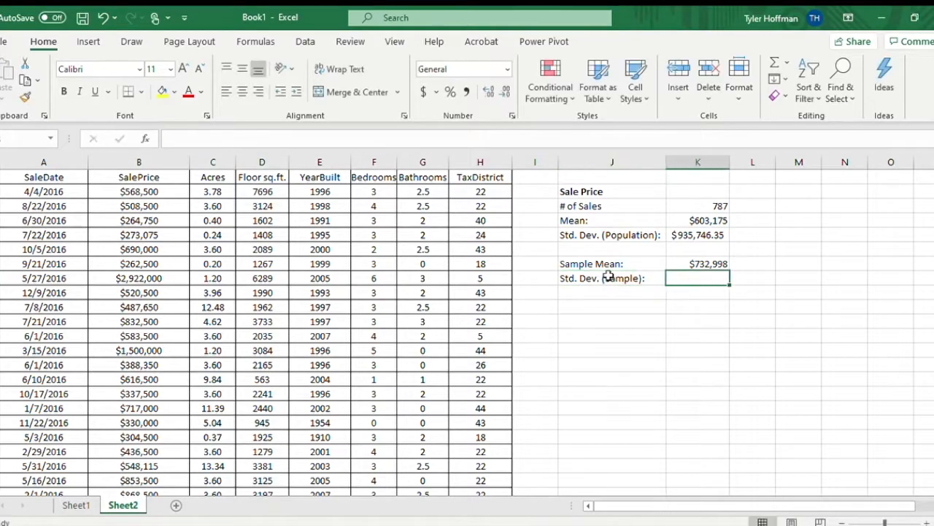
Calculate the sample standard deviation of the first ten sale prices beside its label with =STDEV.S(B2:B11) and select the result
text(=st)
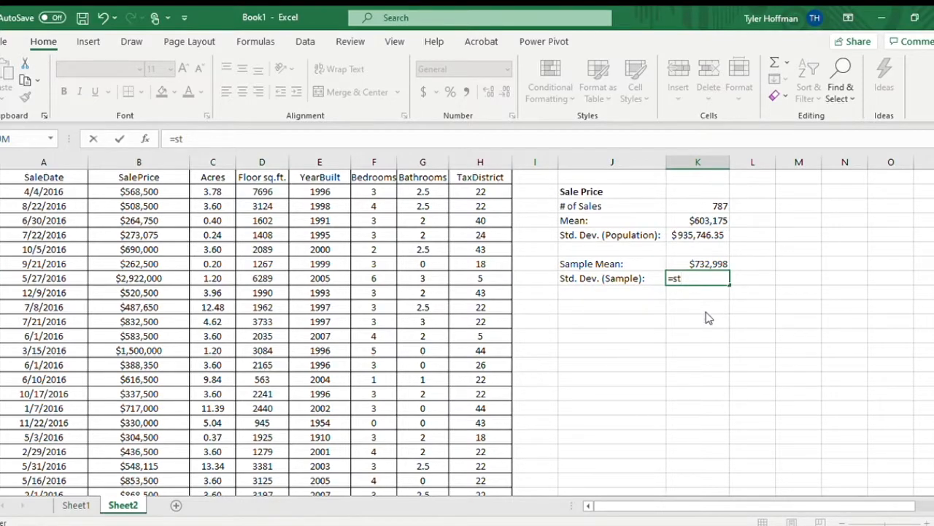
key(Tab)
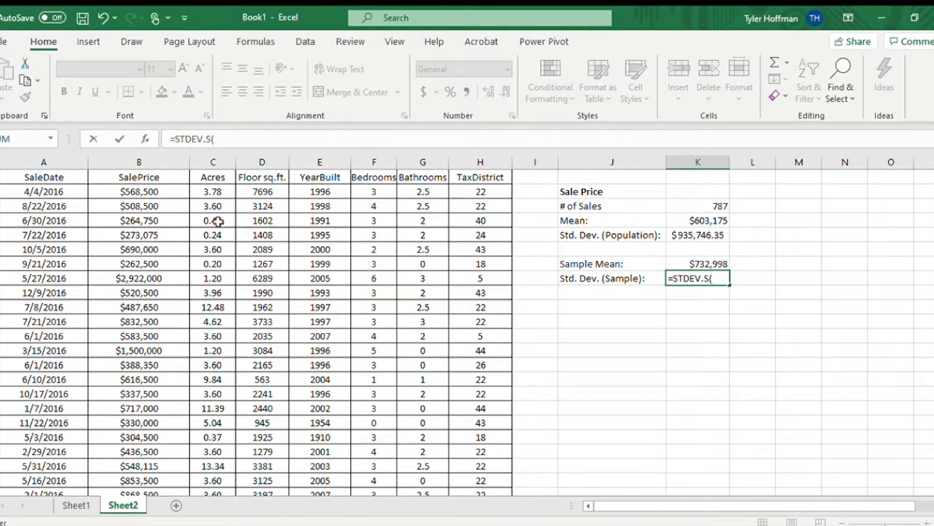
click(150, 194)
drag(149, 196, 162, 322)
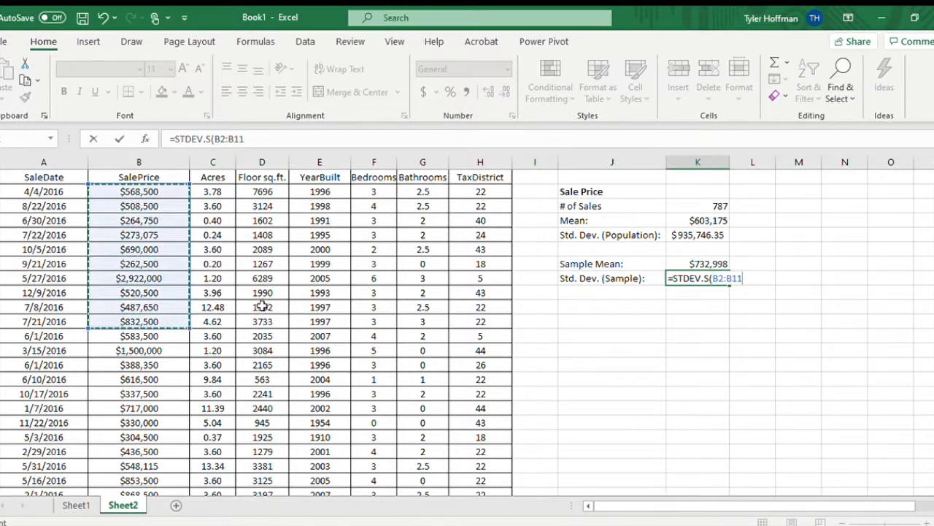
key(Return)
click(712, 278)
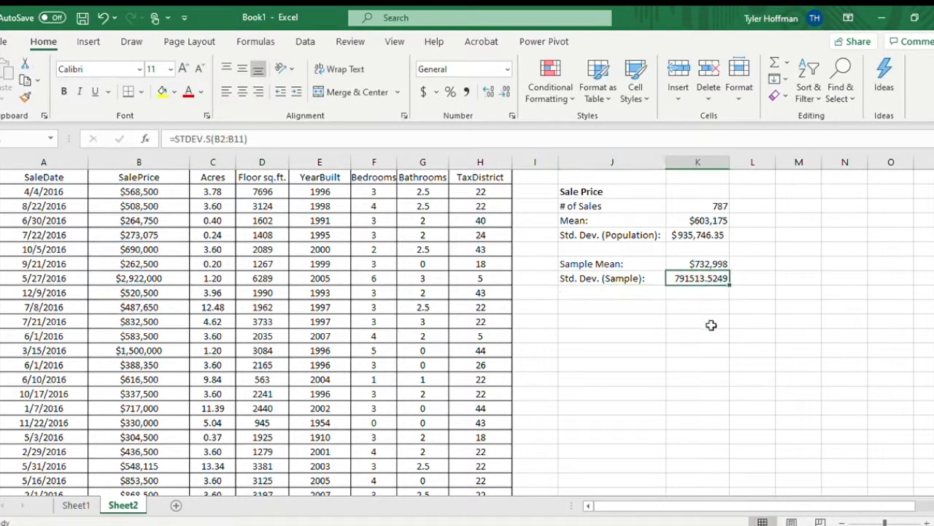